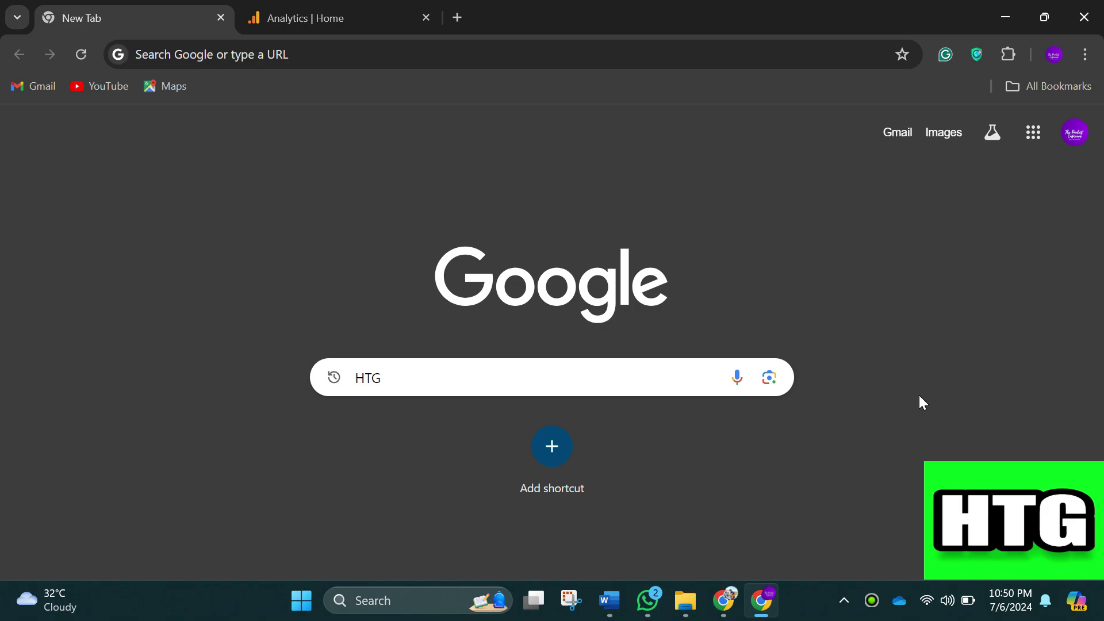
Step: Switch to the Chrome tab showing the Meezu property's Analytics home page
{"action": "left_click", "coordinate": [311, 15]}
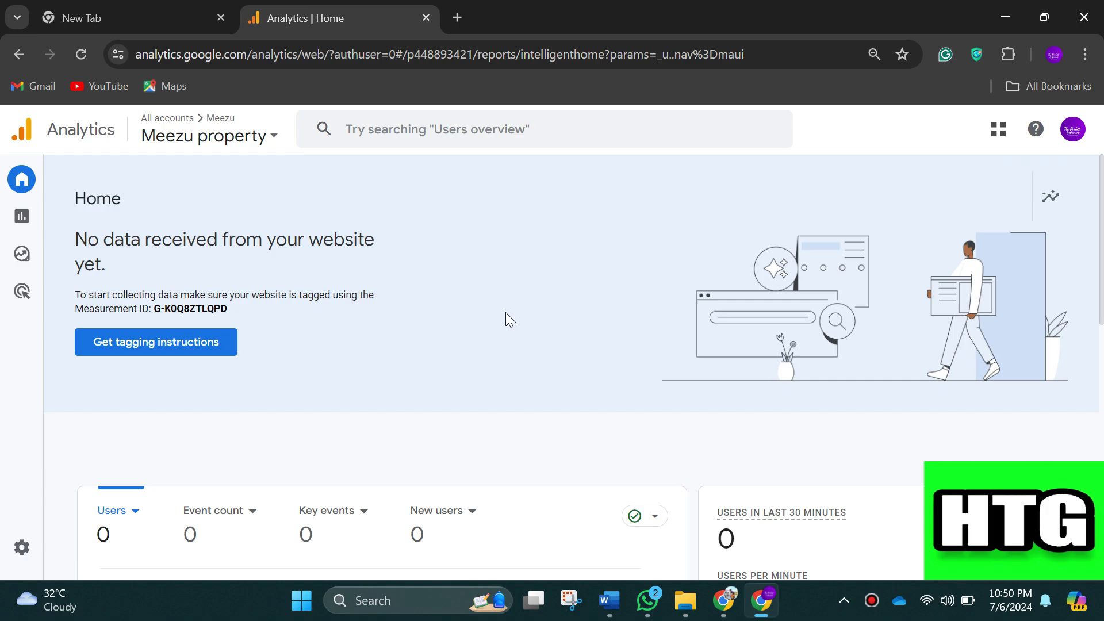
Step: Go to Explore and start a blank free-form exploration
{"action": "left_click", "coordinate": [27, 256]}
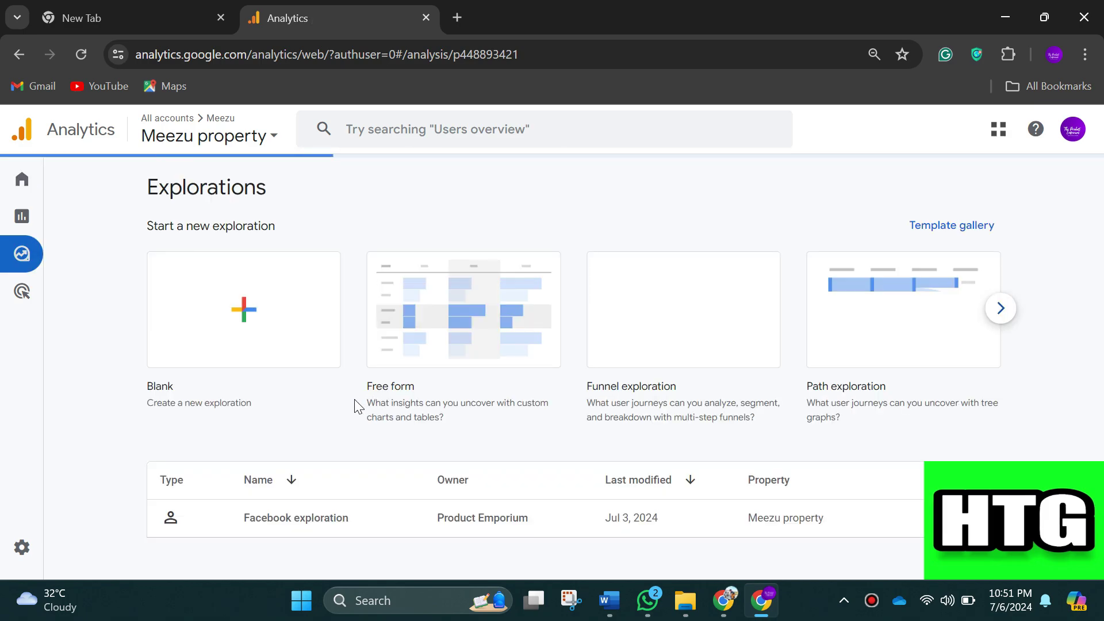
{"action": "left_click", "coordinate": [251, 315]}
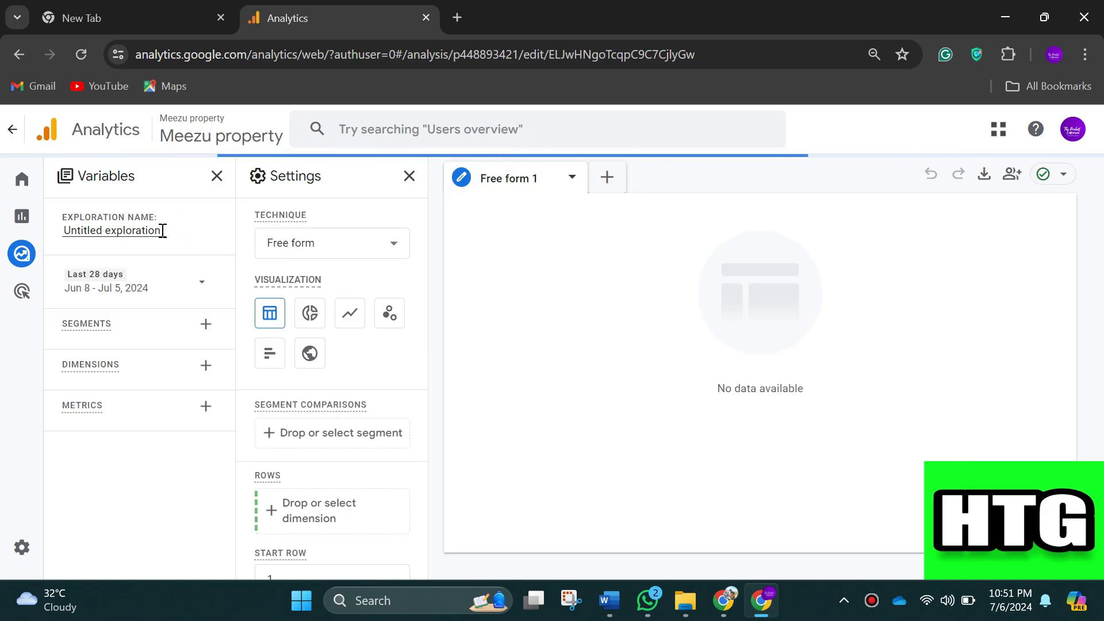
Step: Replace the 'Untitled exploration' name with 'Instagram Exploration'
{"action": "left_click", "coordinate": [161, 230]}
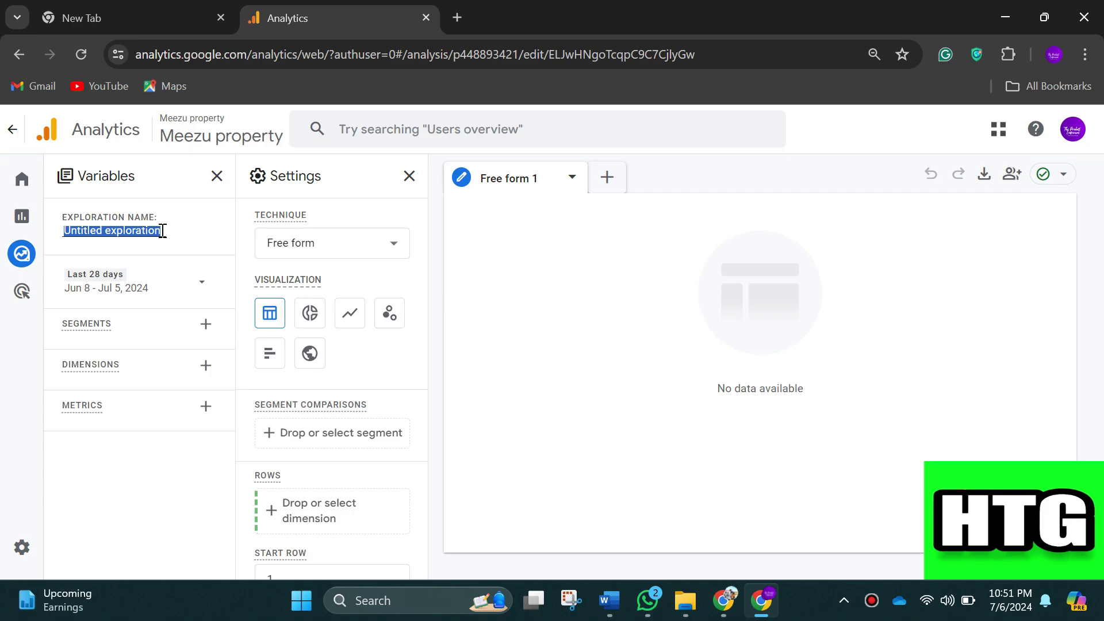
{"action": "type", "text": "Instag"}
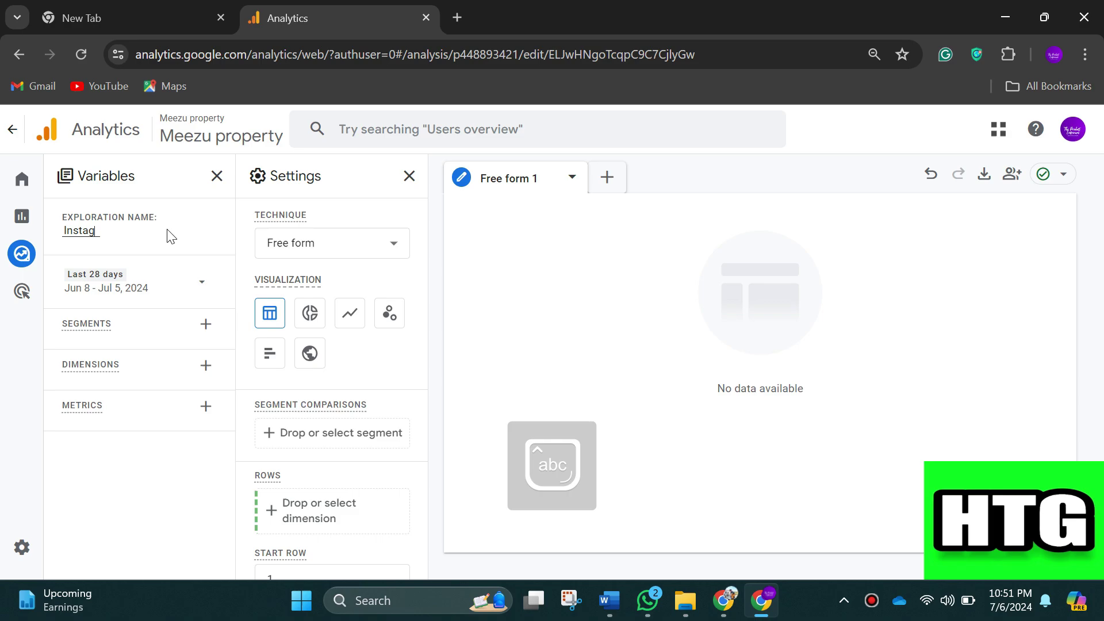
{"action": "type", "text": "ram Explorat"}
{"action": "type", "text": "ion"}
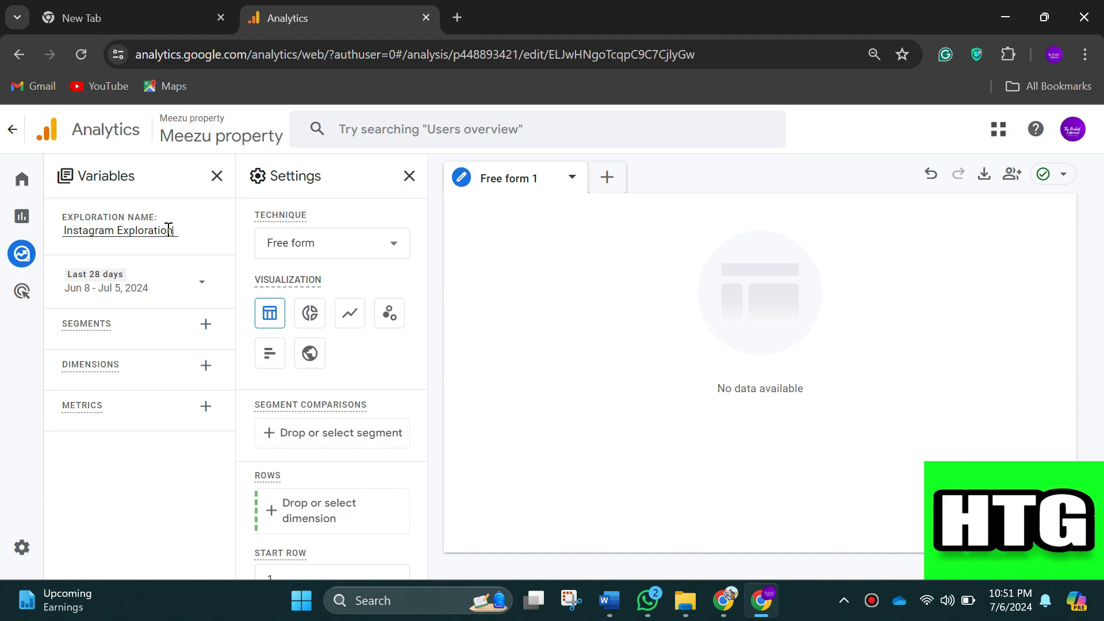
{"action": "left_click", "coordinate": [188, 235]}
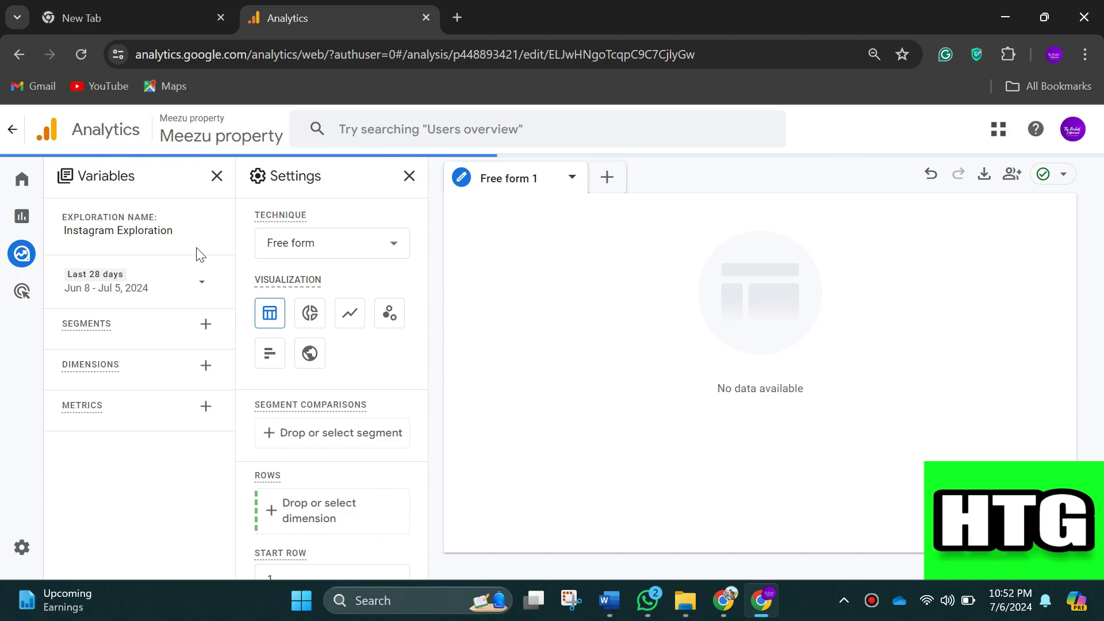
Step: Search for and import the Session source and Landing page + query string dimensions
{"action": "left_click", "coordinate": [206, 368]}
{"action": "left_click", "coordinate": [577, 131]}
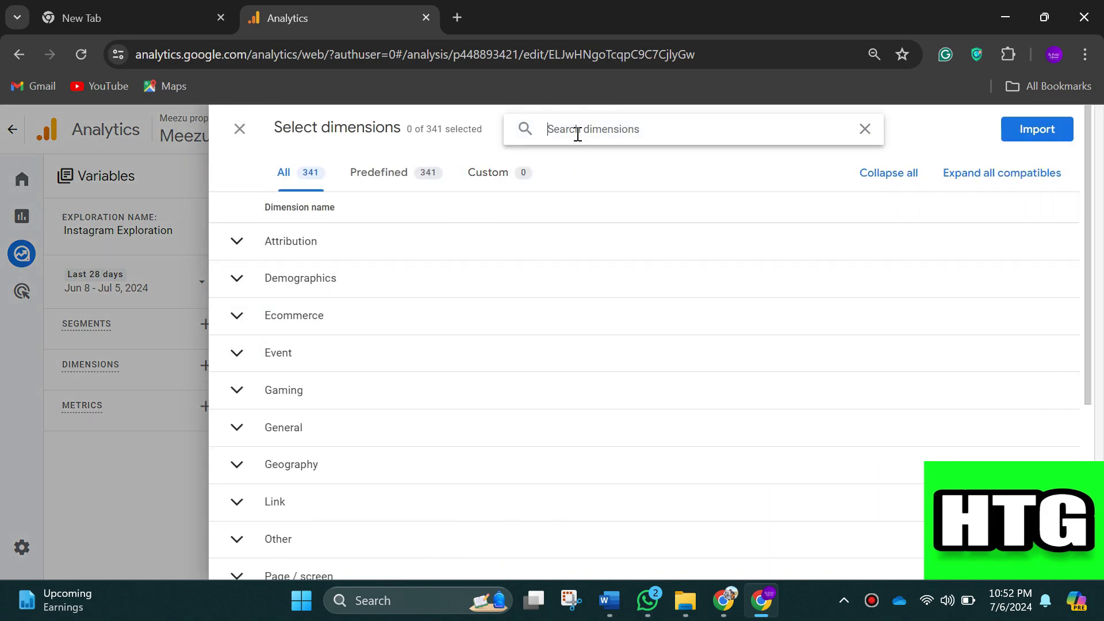
{"action": "type", "text": "Se"}
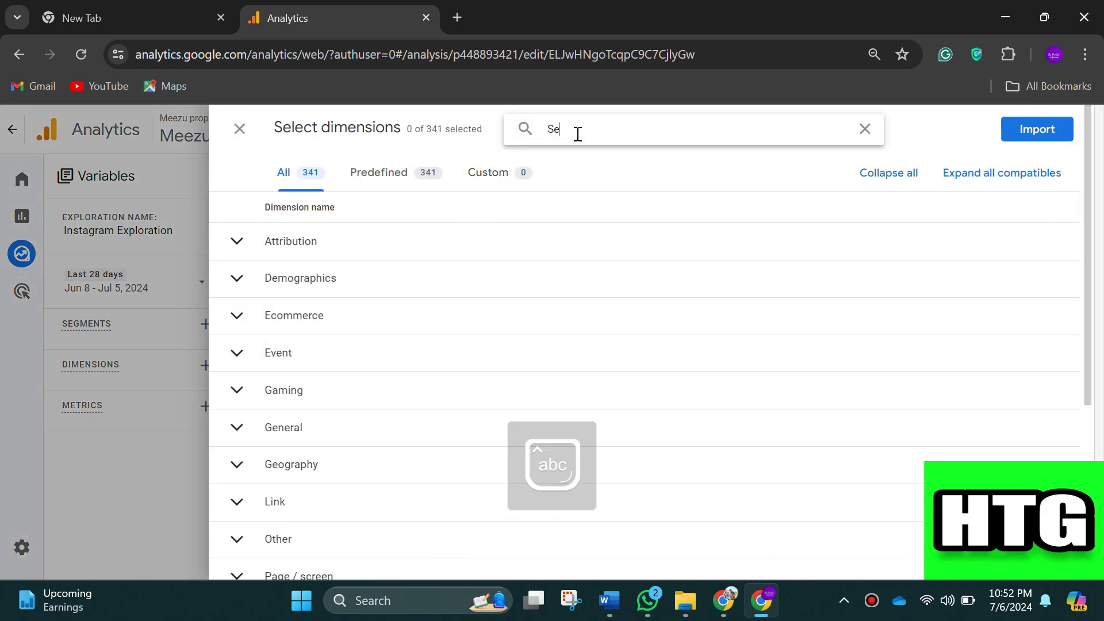
{"action": "type", "text": "ssio"}
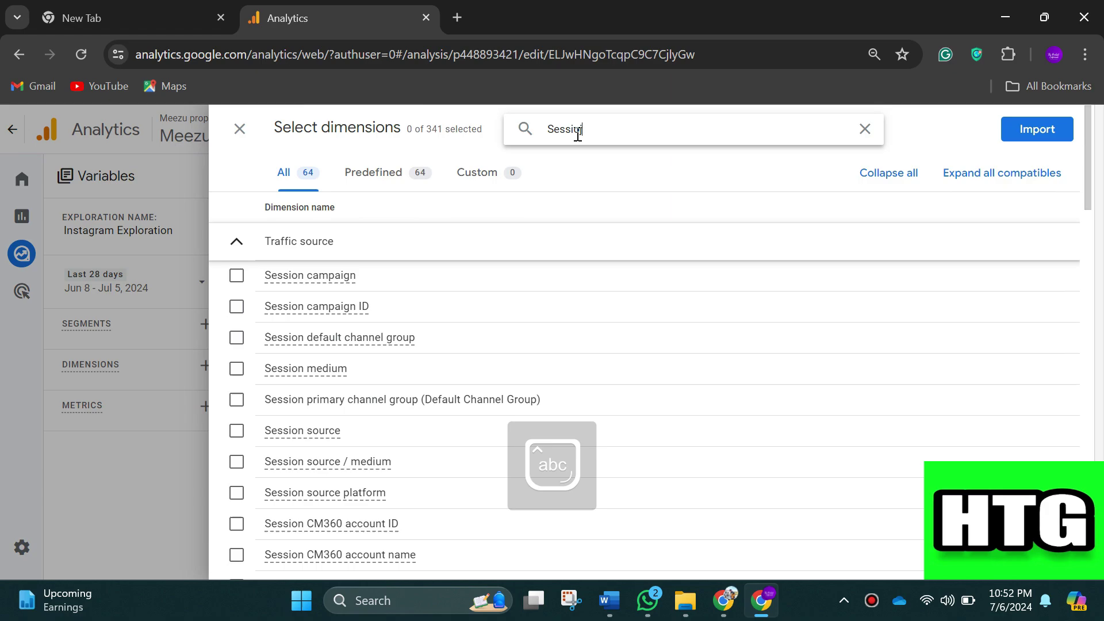
{"action": "type", "text": "n"}
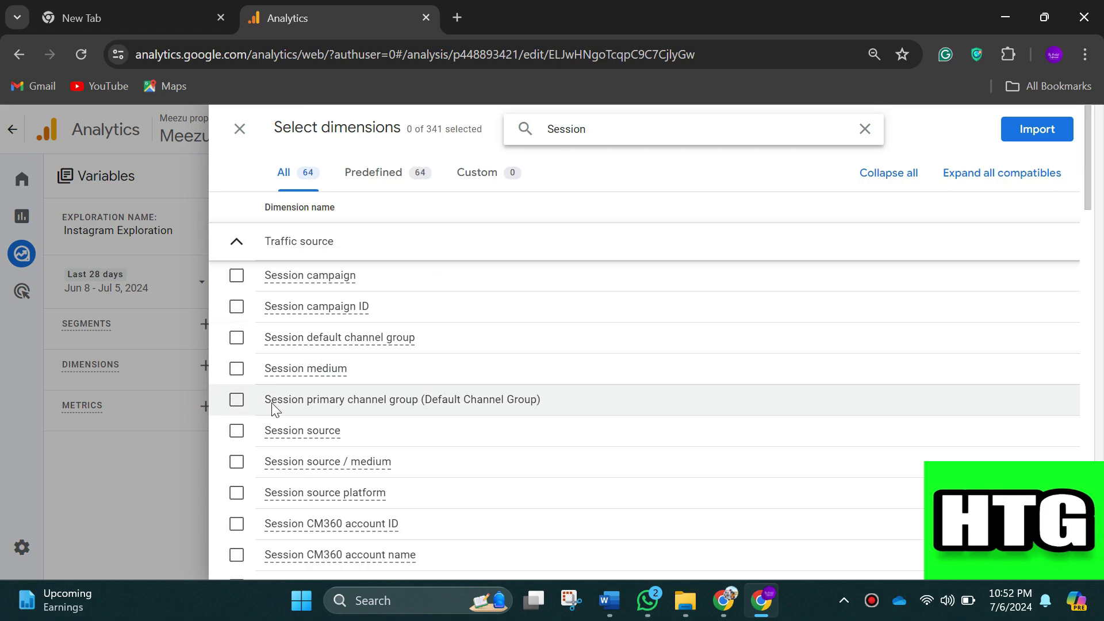
{"action": "left_click", "coordinate": [237, 430]}
{"action": "double_click", "coordinate": [648, 132]}
{"action": "type", "text": "La"}
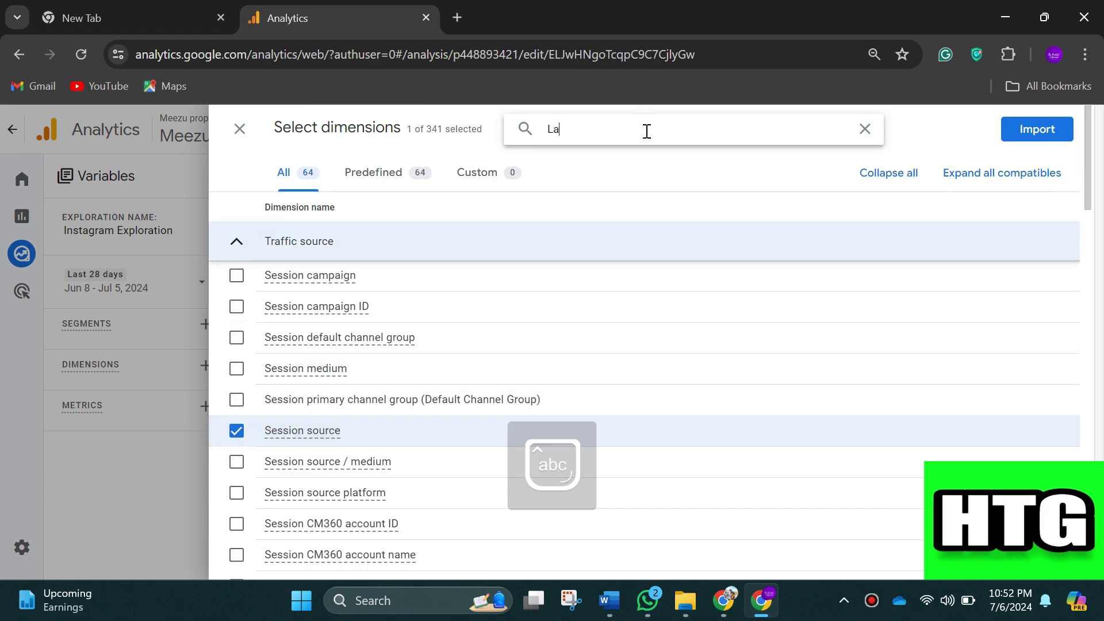
{"action": "type", "text": "nding"}
{"action": "left_click", "coordinate": [237, 275]}
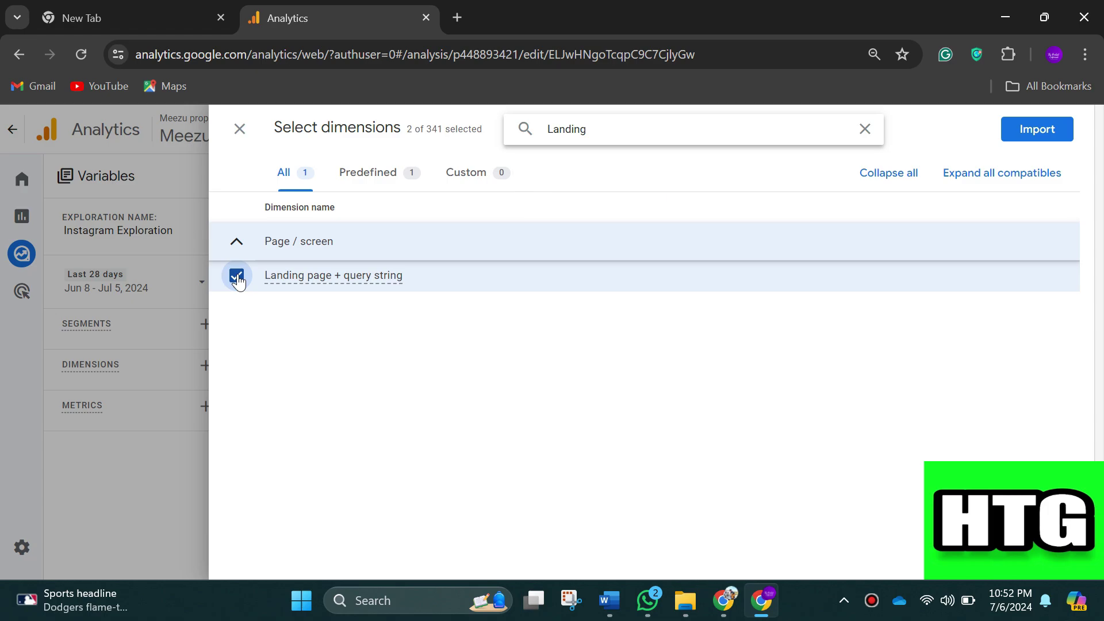
{"action": "left_click", "coordinate": [1033, 137]}
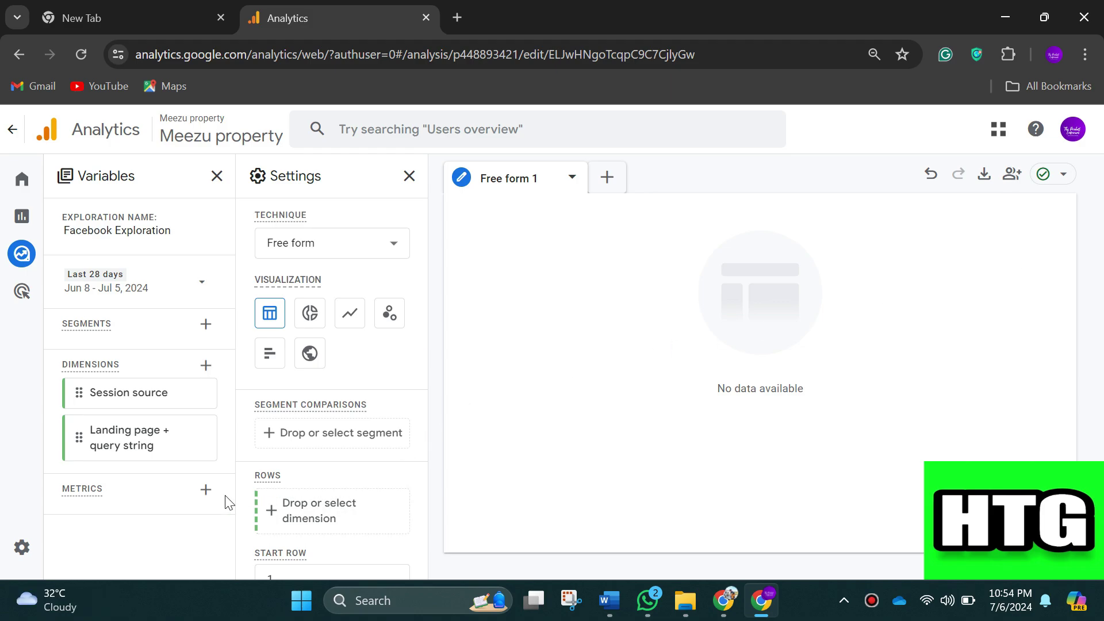
Step: Select the Engaged sessions, Sessions and Engagement rate metrics
{"action": "left_click", "coordinate": [206, 490]}
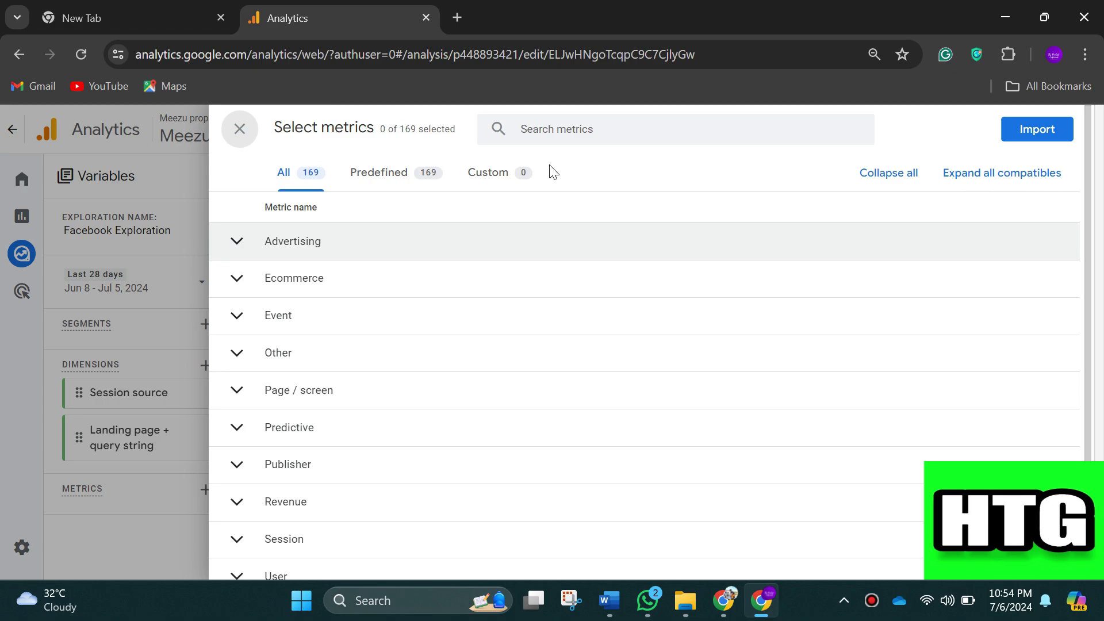
{"action": "left_click", "coordinate": [602, 126]}
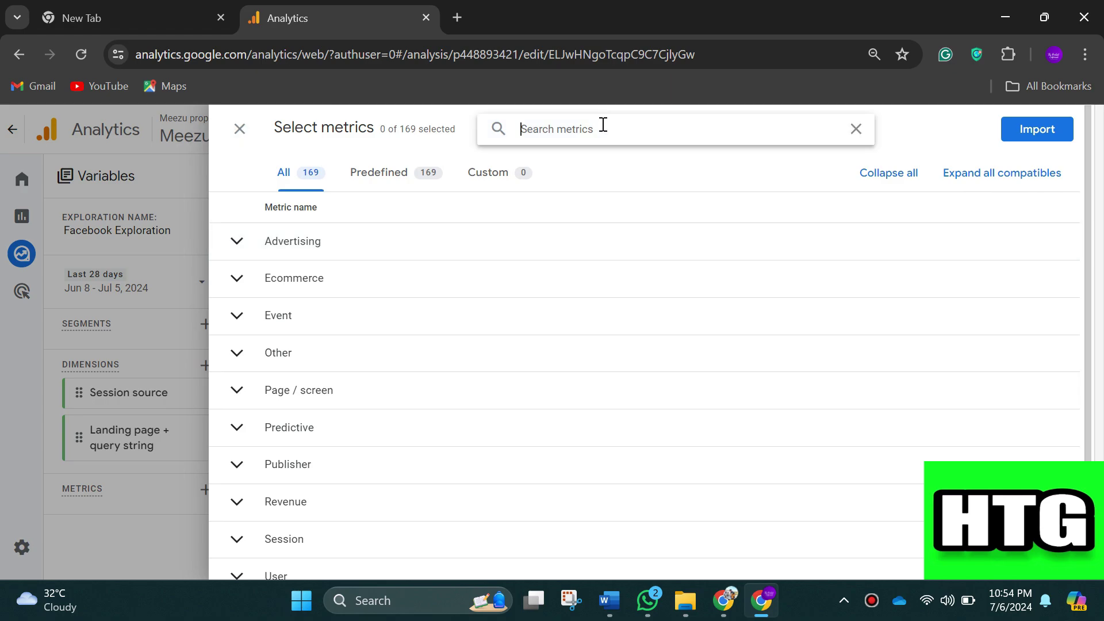
{"action": "type", "text": "Se"}
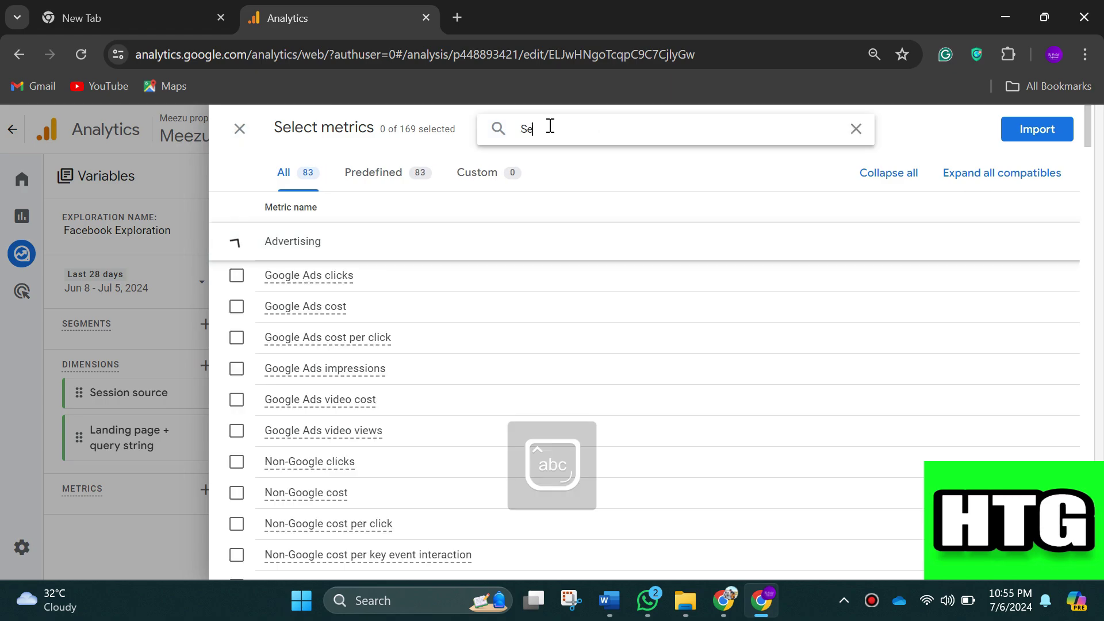
{"action": "type", "text": "ssion"}
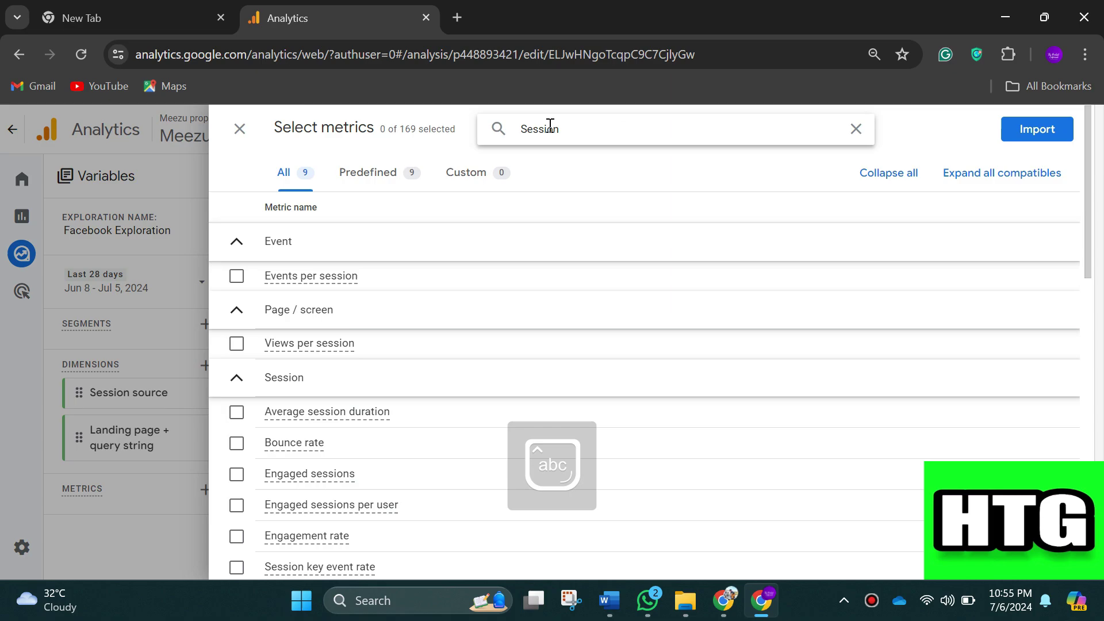
{"action": "scroll", "coordinate": [382, 308], "scroll_direction": "down", "scroll_amount": 2}
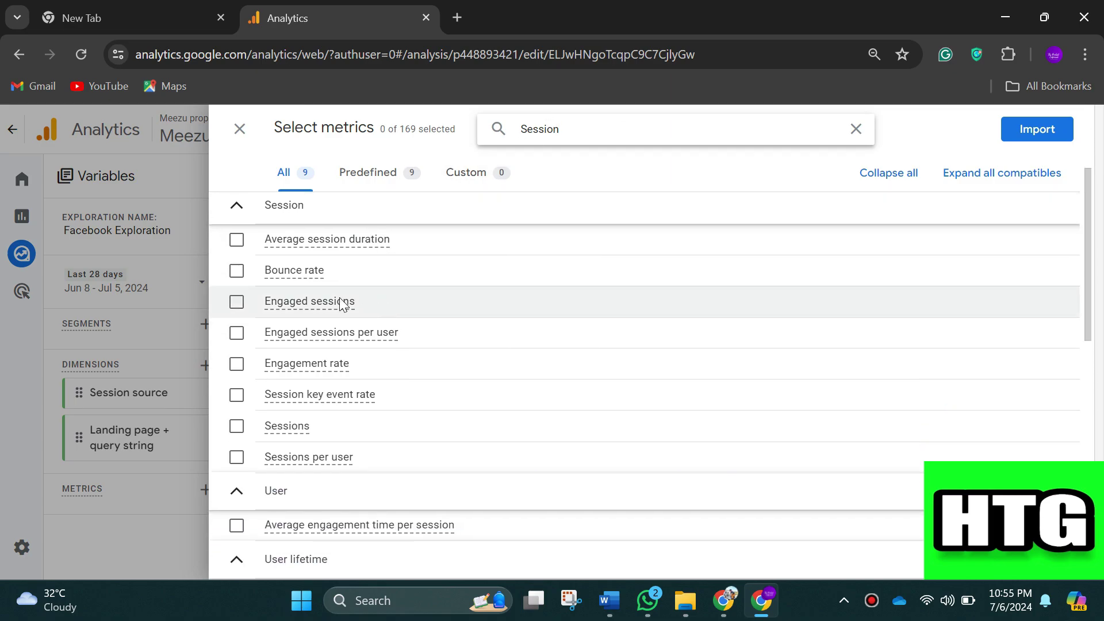
{"action": "left_click", "coordinate": [236, 301]}
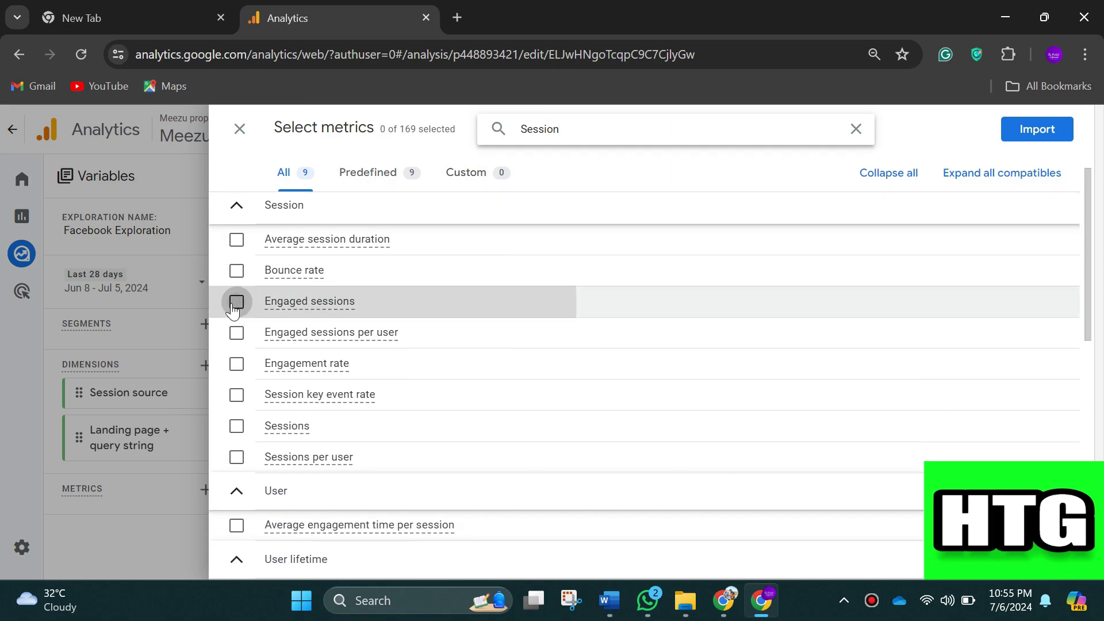
{"action": "left_click", "coordinate": [236, 424]}
{"action": "left_click", "coordinate": [235, 365]}
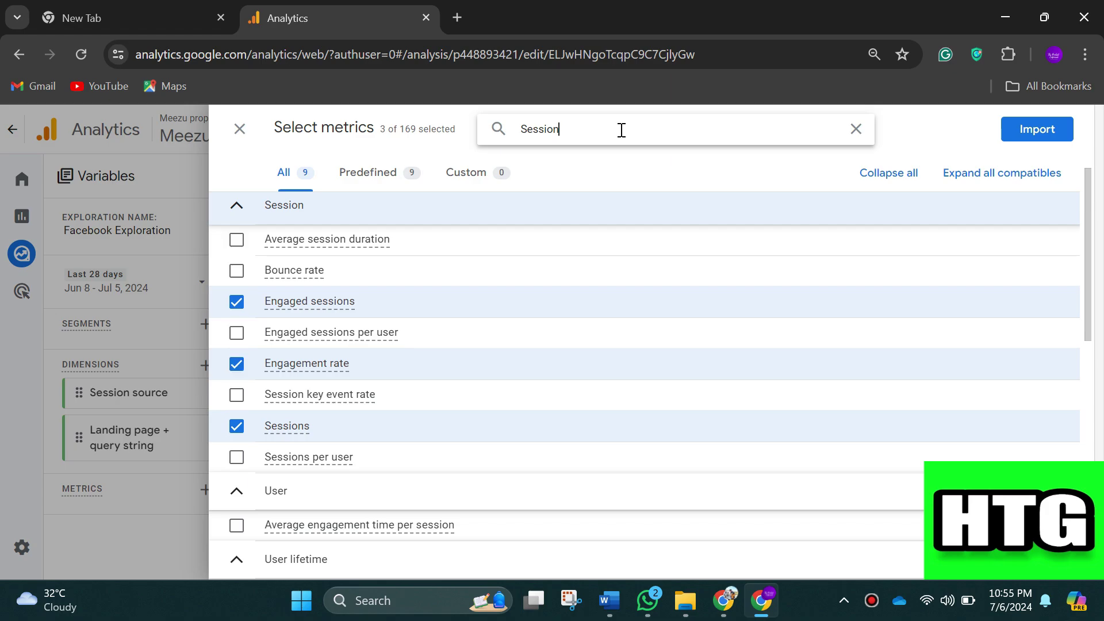
Step: Add Average engagement time per session and Key events, then import all five metrics
{"action": "key", "text": "ctrl+a"}
{"action": "type", "text": "aver"}
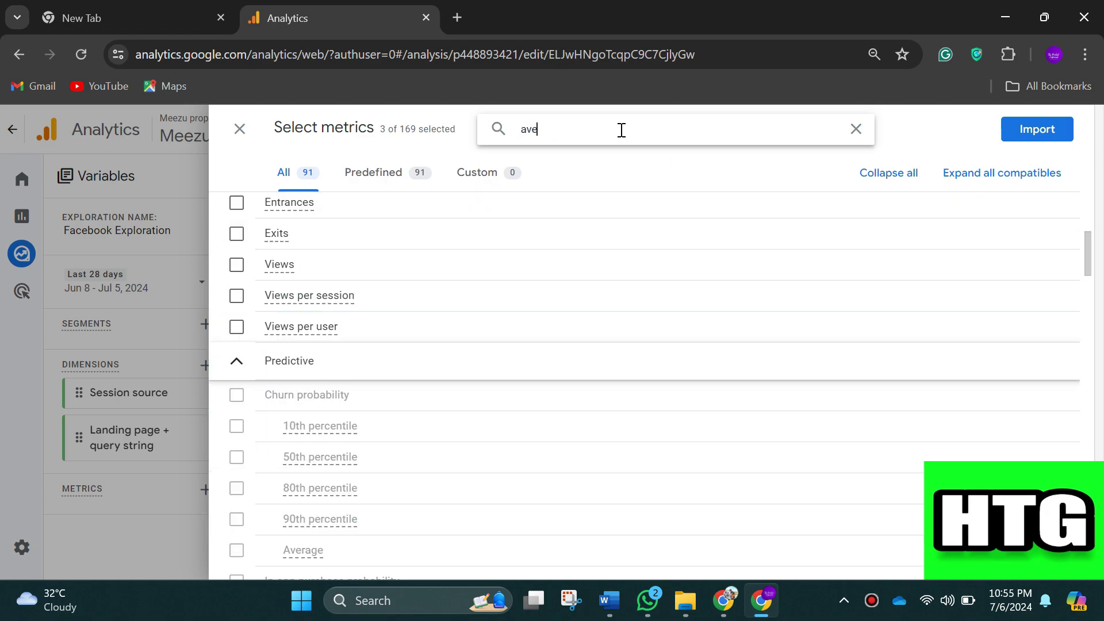
{"action": "type", "text": "age"}
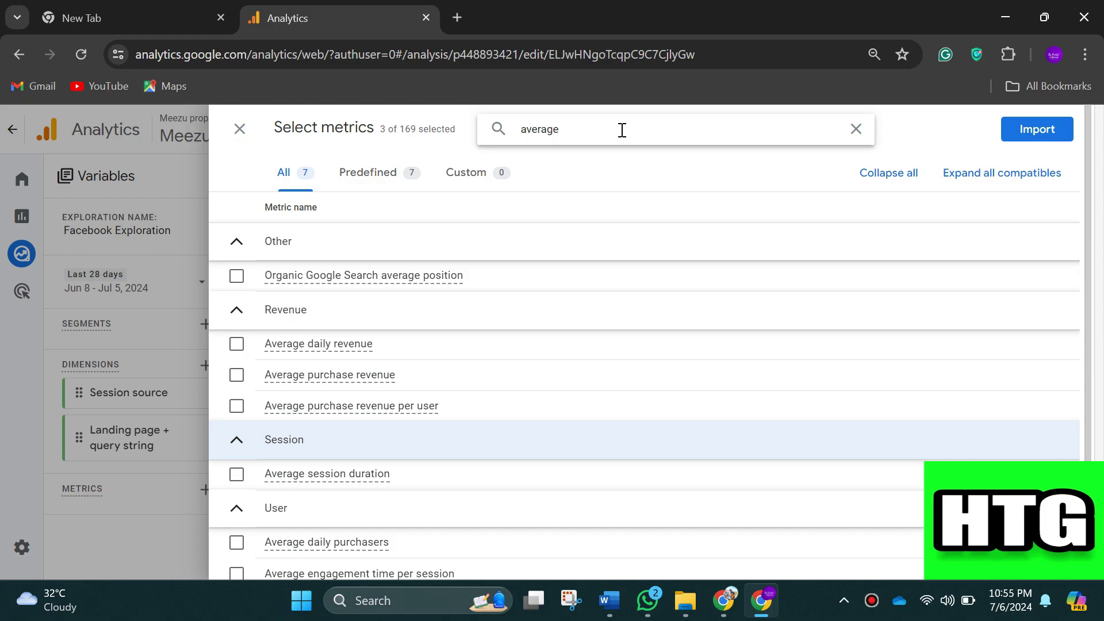
{"action": "scroll", "coordinate": [614, 191], "scroll_direction": "down", "scroll_amount": 1}
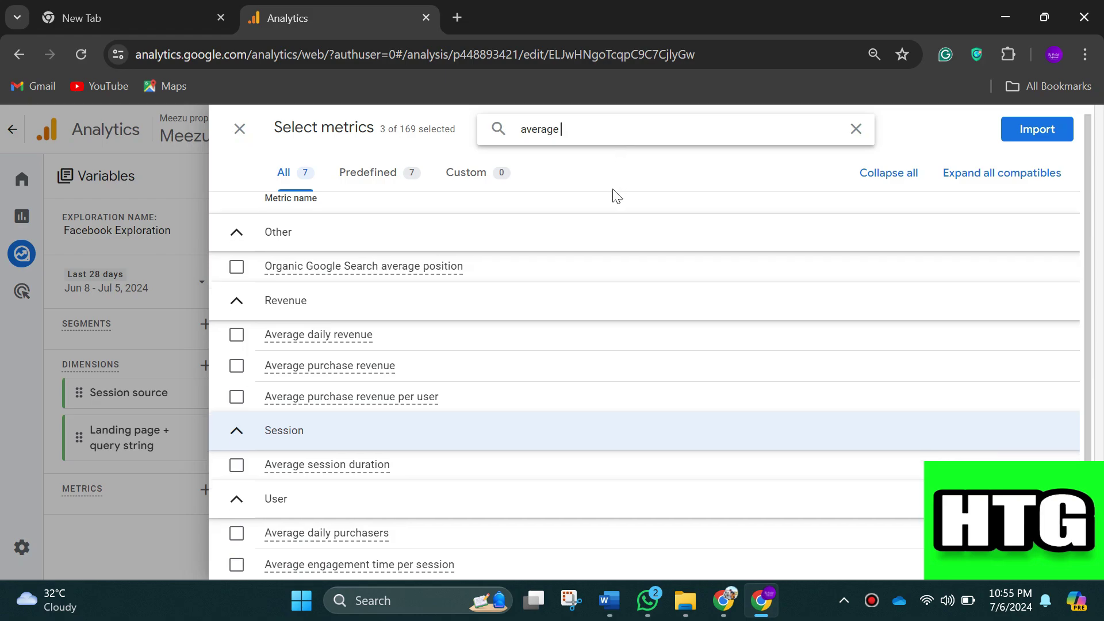
{"action": "left_click", "coordinate": [236, 565]}
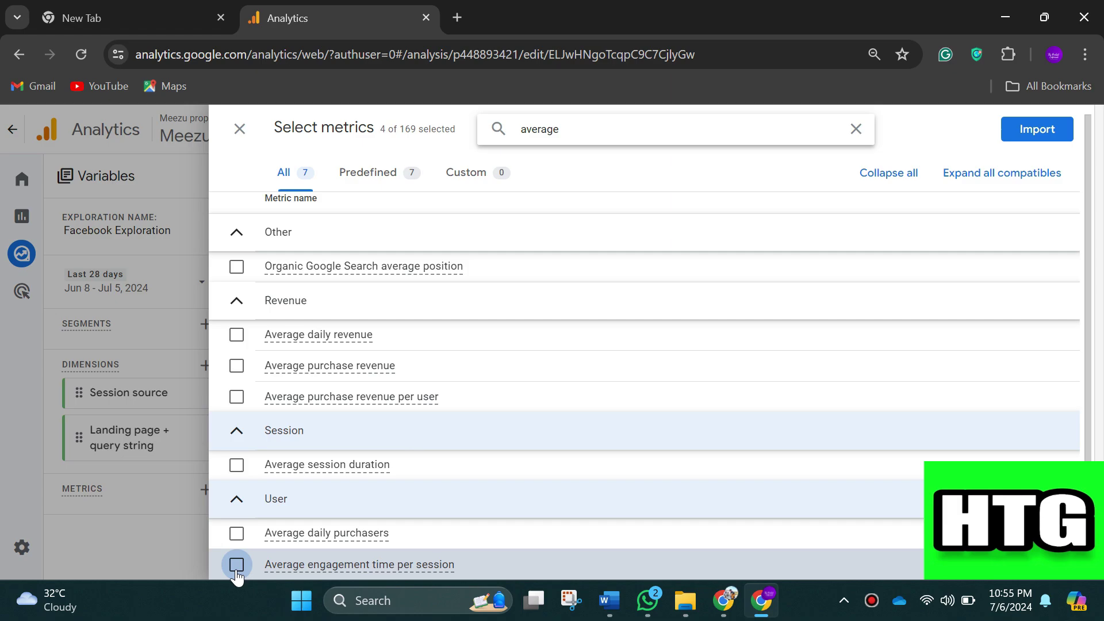
{"action": "left_click", "coordinate": [607, 135]}
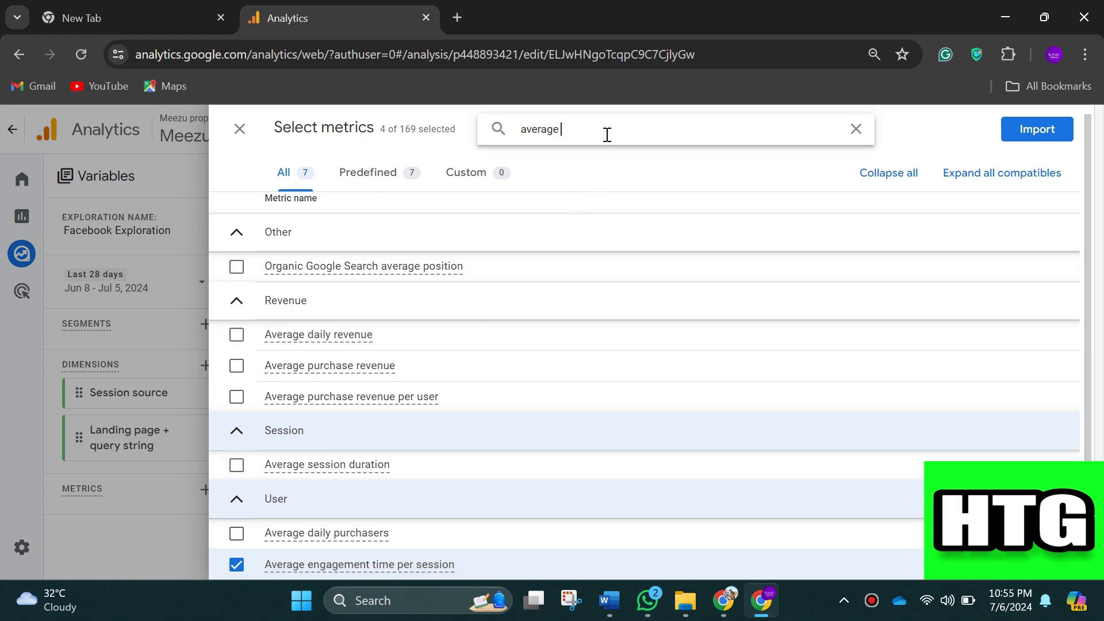
{"action": "key", "text": "ctrl+a"}
{"action": "key", "text": "BackSpace"}
{"action": "type", "text": "k"}
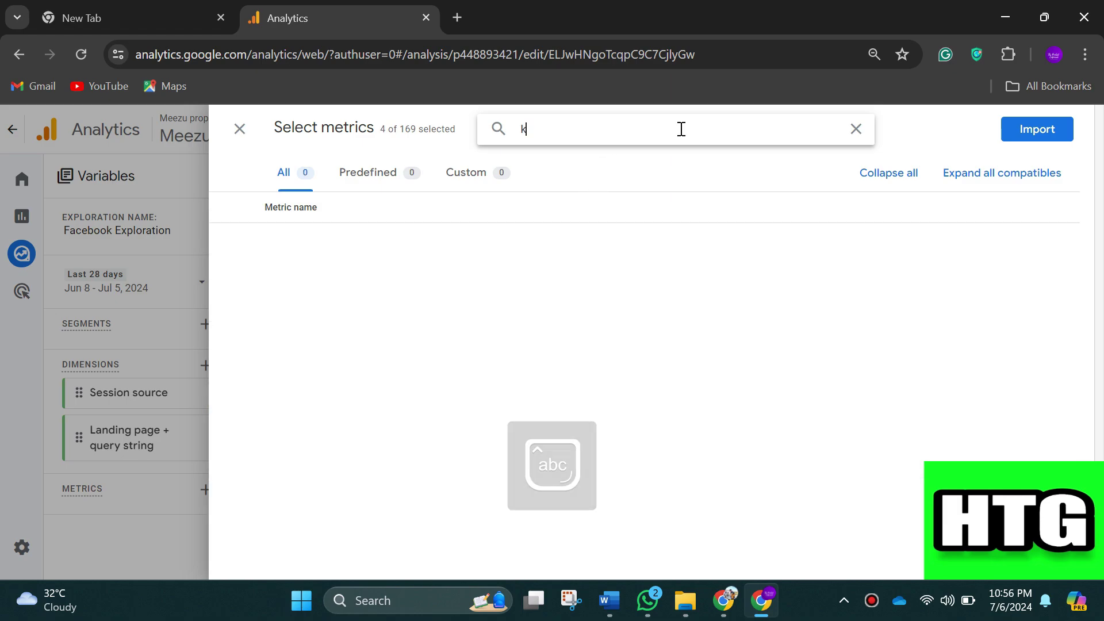
{"action": "type", "text": "ey"}
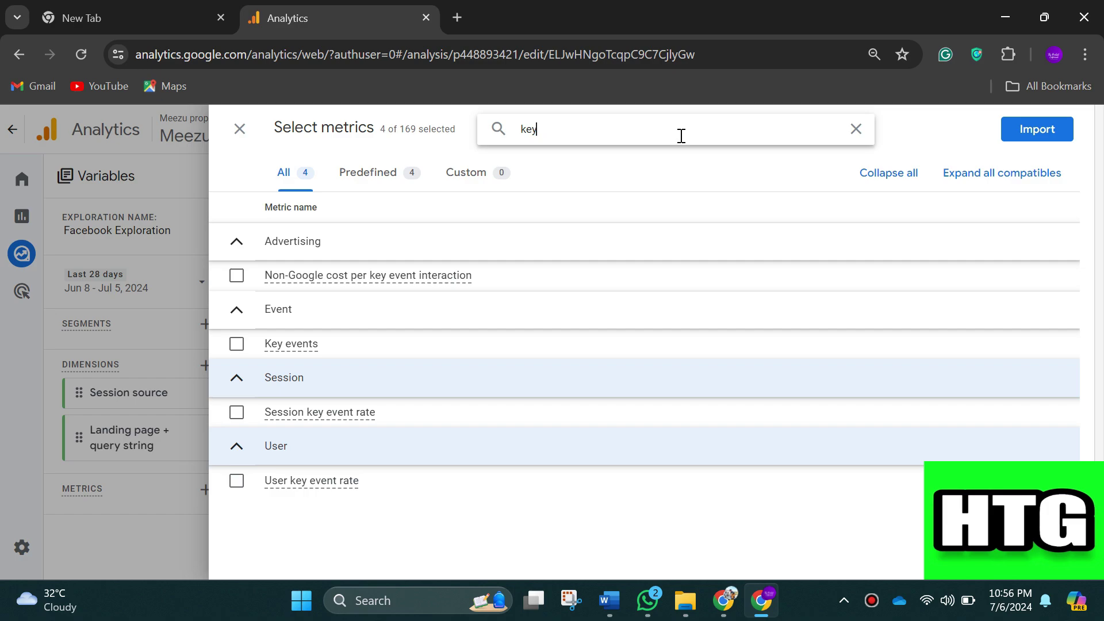
{"action": "left_click", "coordinate": [237, 344]}
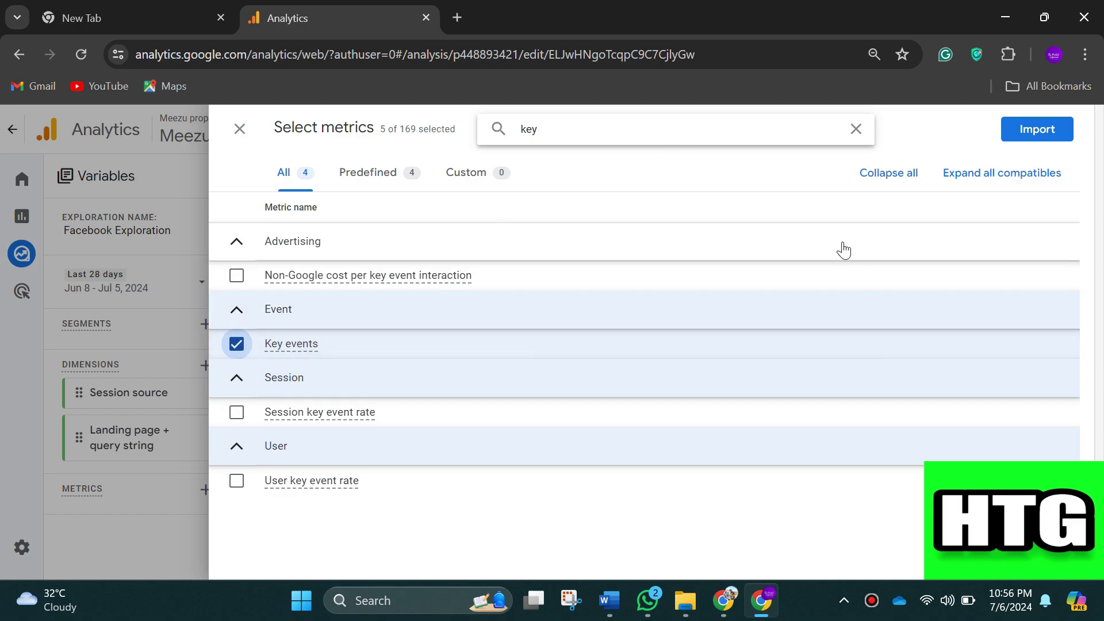
{"action": "left_click", "coordinate": [1033, 137]}
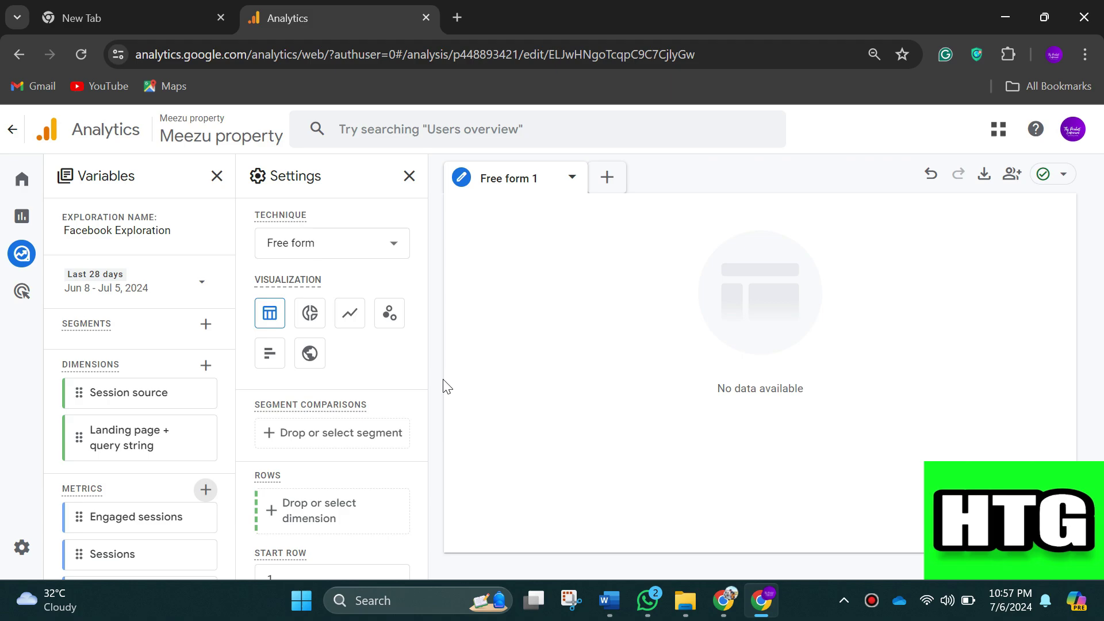
{"action": "scroll", "coordinate": [399, 431], "scroll_direction": "down", "scroll_amount": 2}
Step: Set Session source and Landing page + query string as the table's row dimensions
{"action": "left_click", "coordinate": [358, 351]}
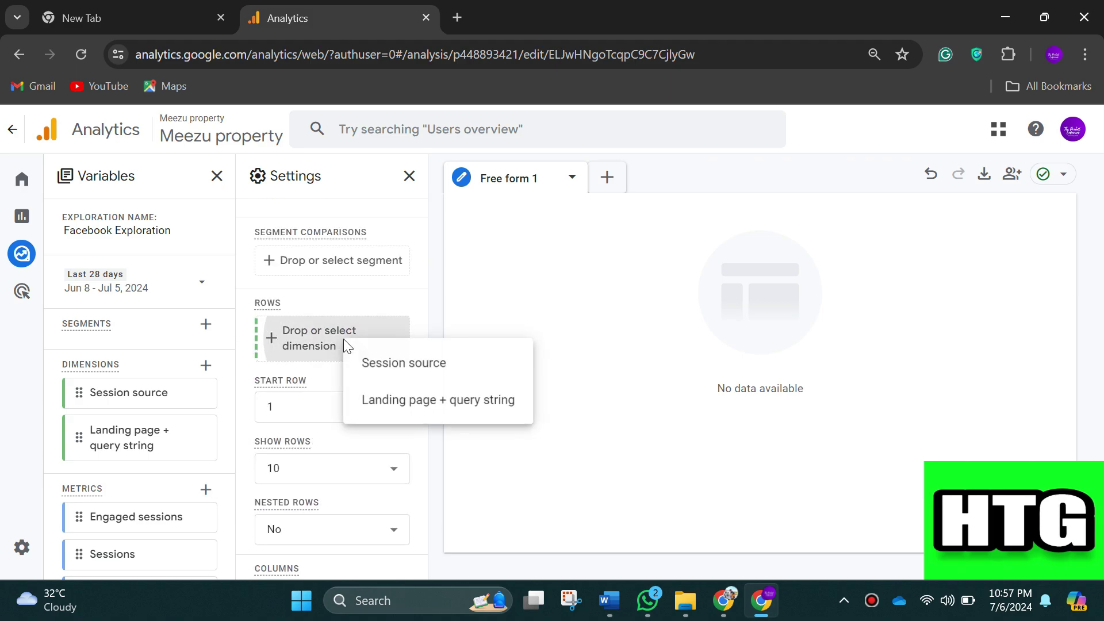
{"action": "left_click", "coordinate": [395, 369]}
{"action": "left_click", "coordinate": [344, 384]}
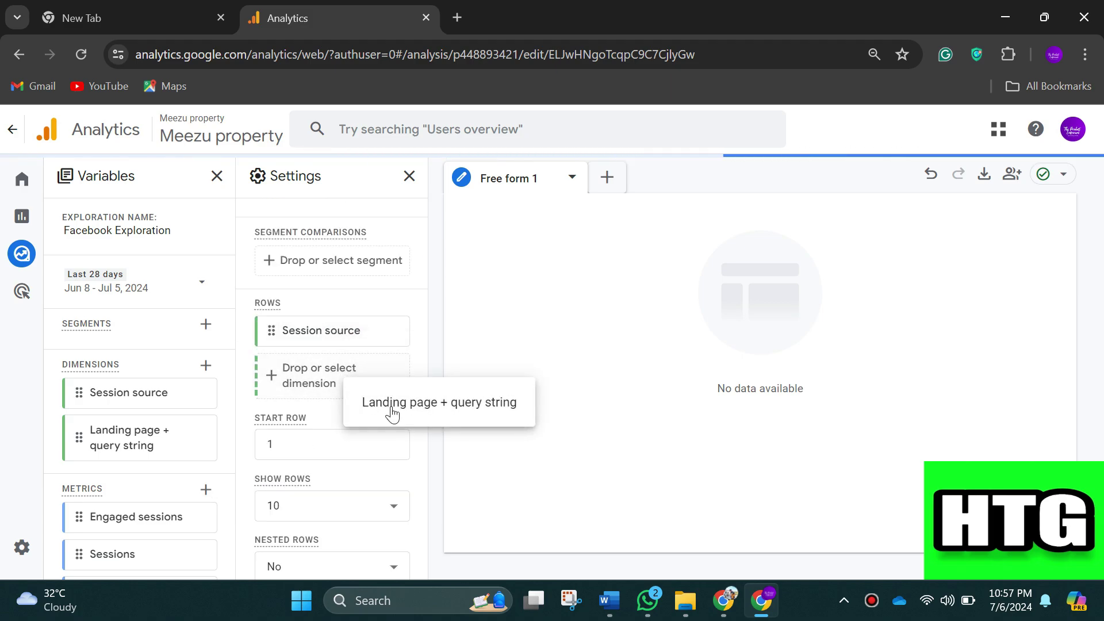
{"action": "left_click", "coordinate": [372, 392]}
{"action": "scroll", "coordinate": [351, 359], "scroll_direction": "down", "scroll_amount": 3}
{"action": "scroll", "coordinate": [351, 360], "scroll_direction": "down", "scroll_amount": 2}
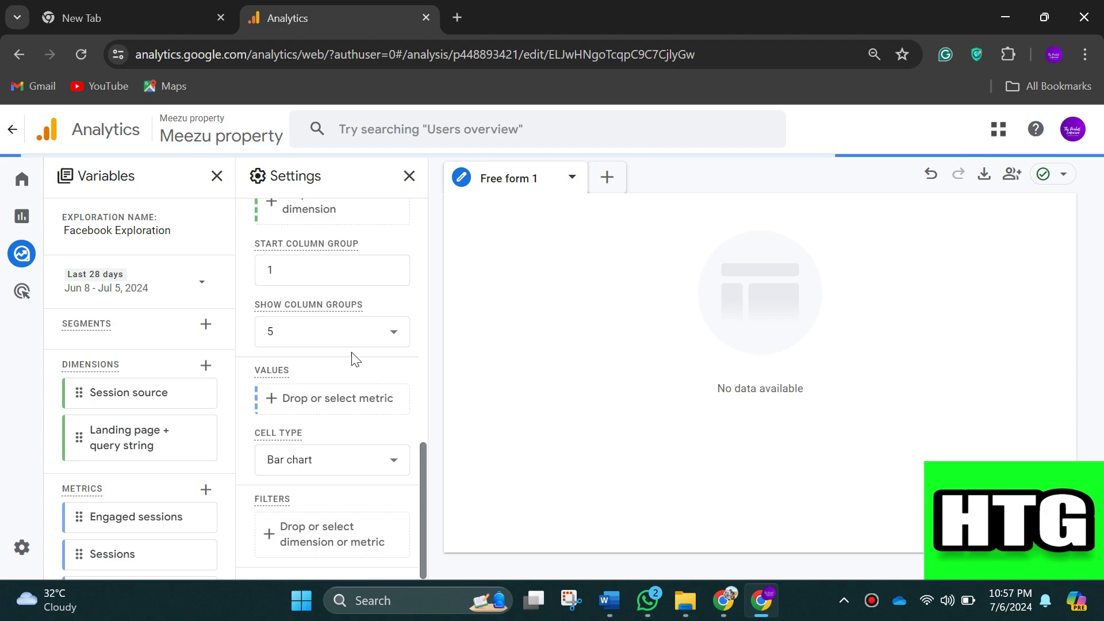
Step: Add Engaged sessions, Sessions, Engagement rate, Average engagement time per session and Key events as values
{"action": "left_click", "coordinate": [305, 401]}
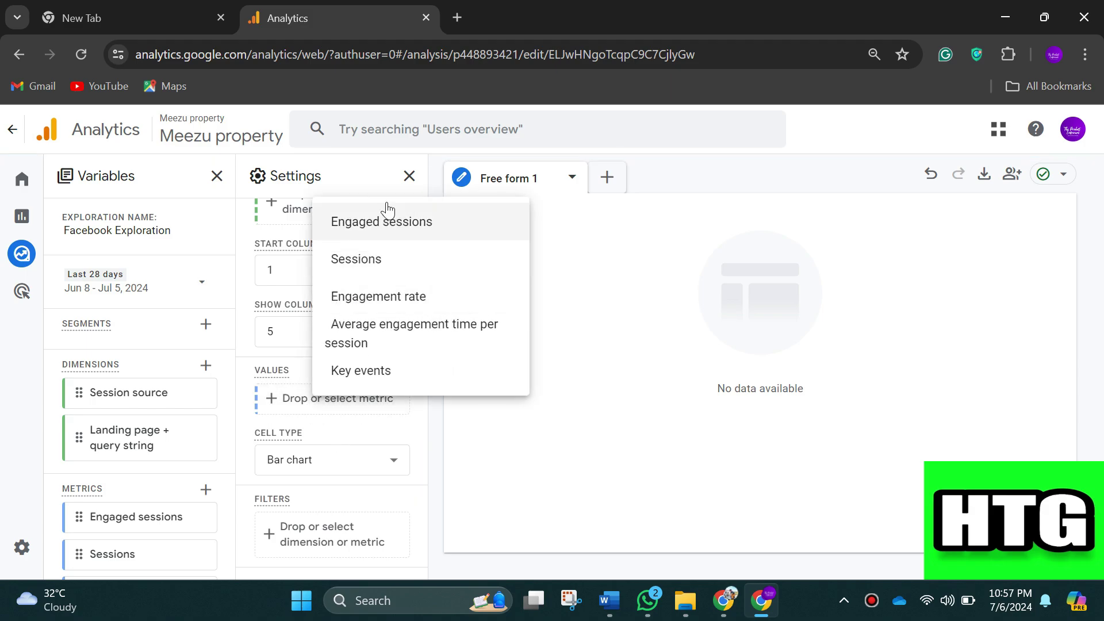
{"action": "left_click", "coordinate": [380, 241]}
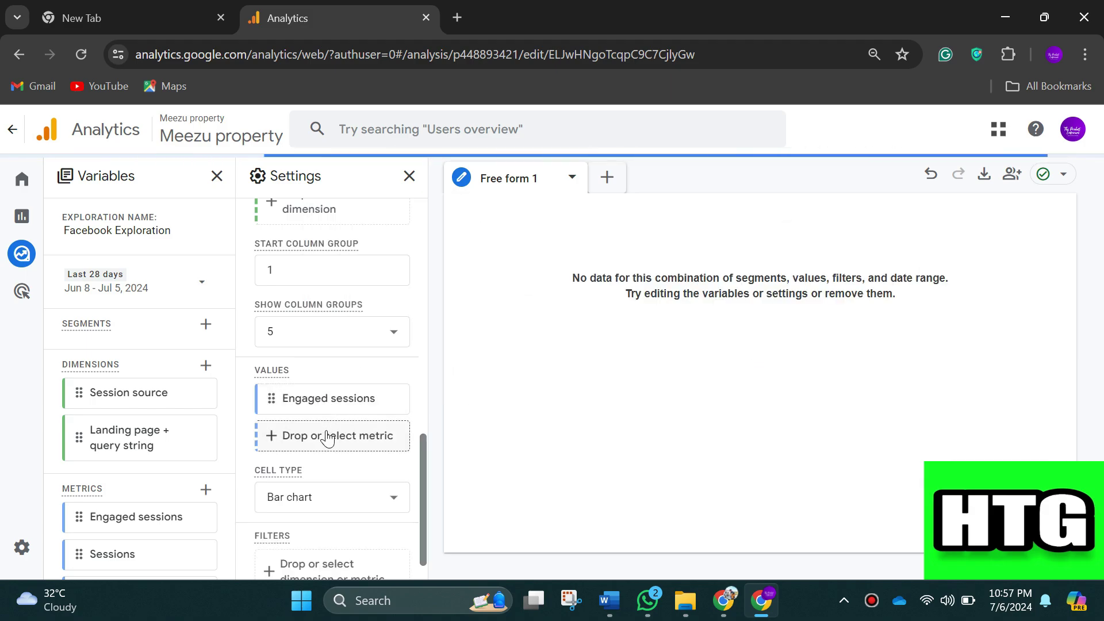
{"action": "left_click", "coordinate": [332, 435]}
{"action": "key", "text": "Return"}
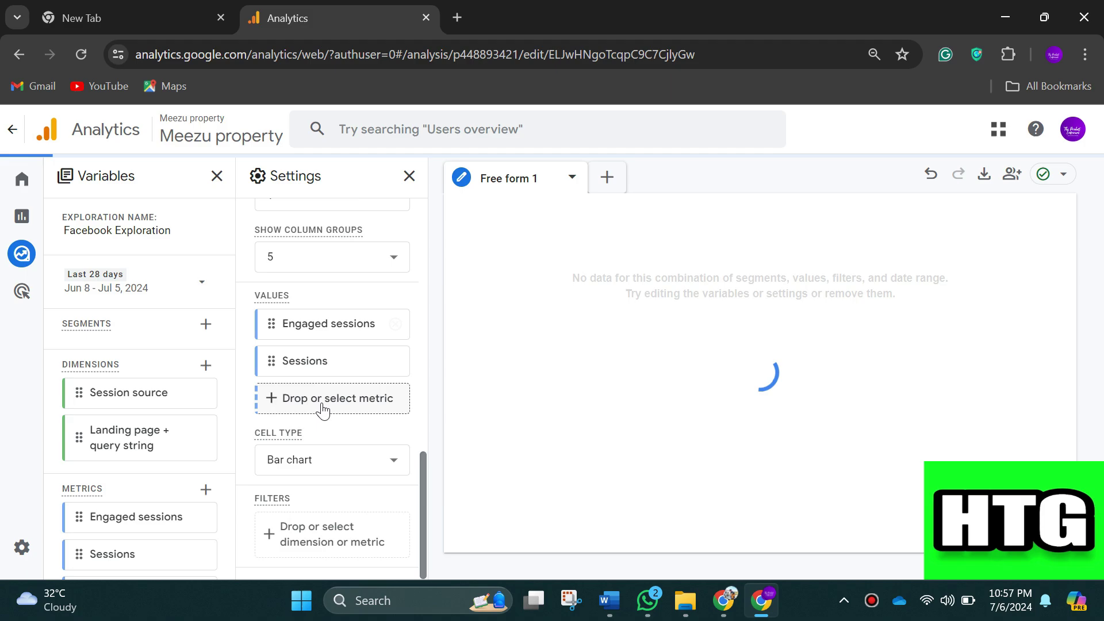
{"action": "left_click", "coordinate": [320, 398]}
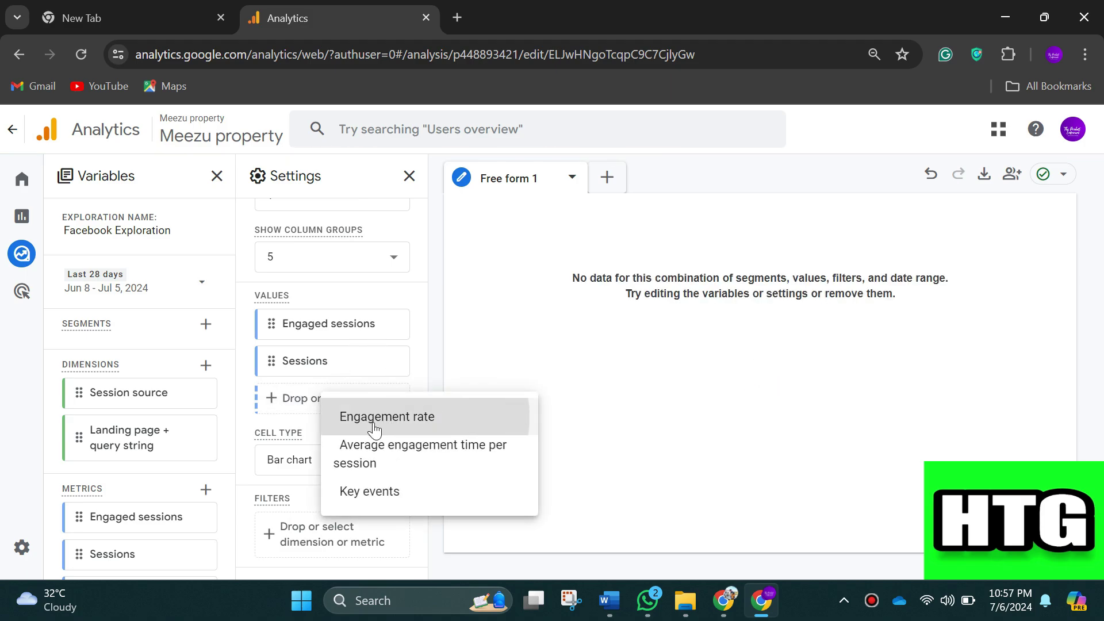
{"action": "left_click", "coordinate": [394, 415]}
{"action": "left_click", "coordinate": [311, 445]}
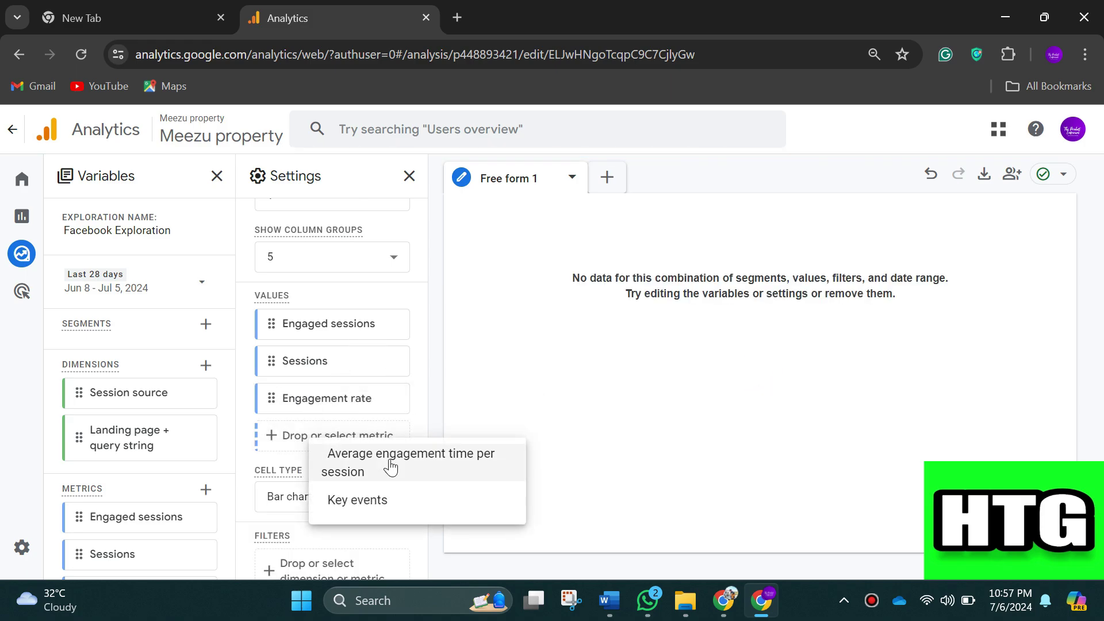
{"action": "left_click", "coordinate": [379, 462]}
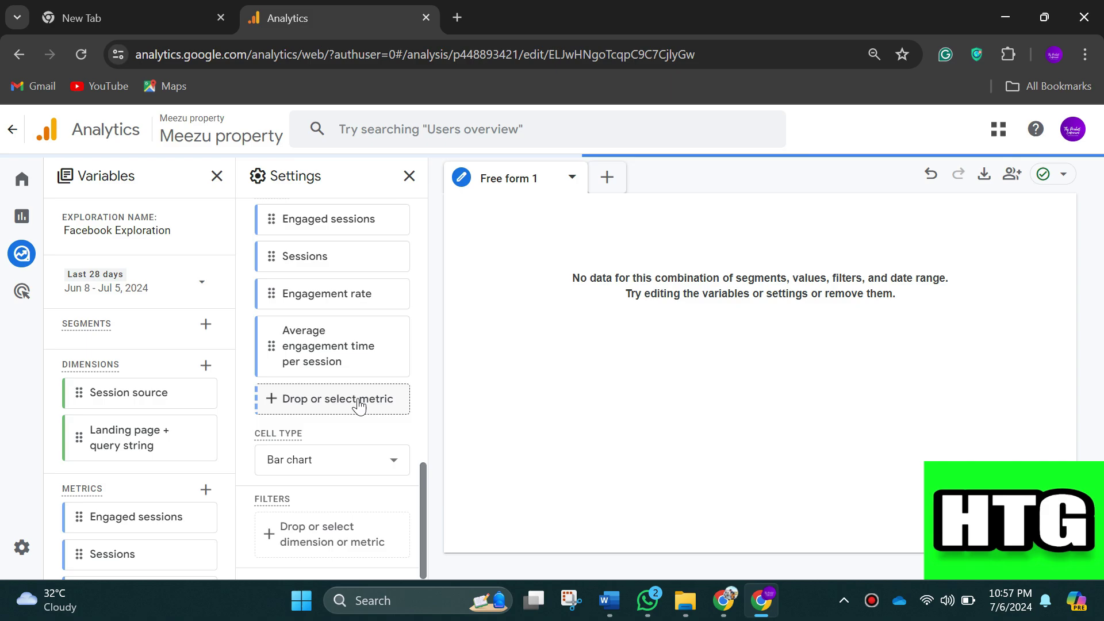
{"action": "left_click", "coordinate": [358, 402]}
{"action": "left_click", "coordinate": [409, 436]}
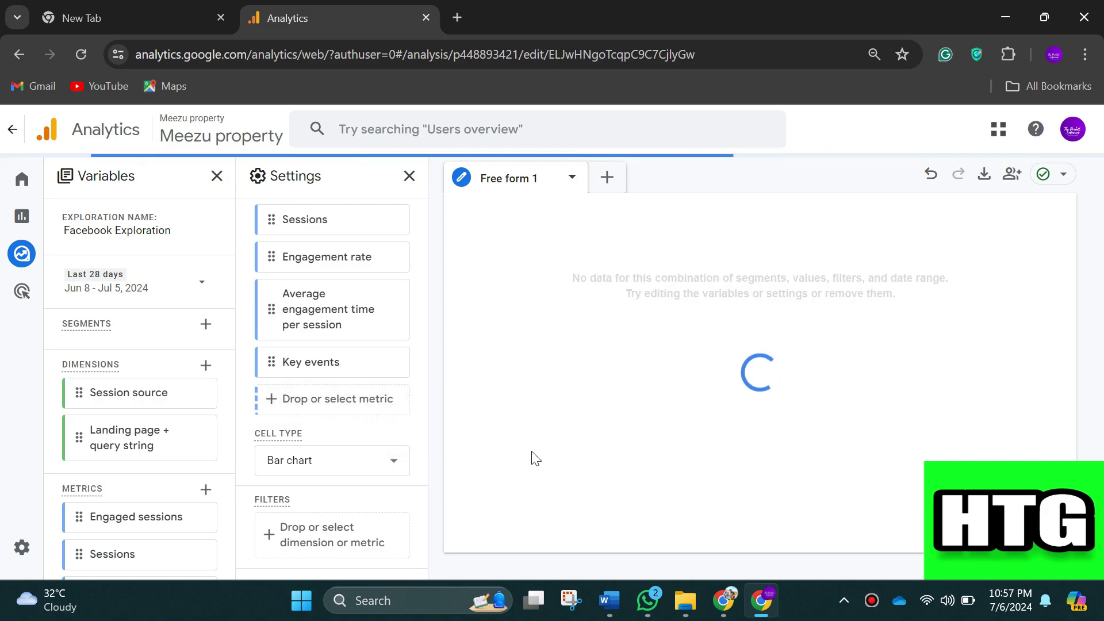
Step: Apply a Session source filter set to 'contains' instagram.com
{"action": "left_click", "coordinate": [346, 538]}
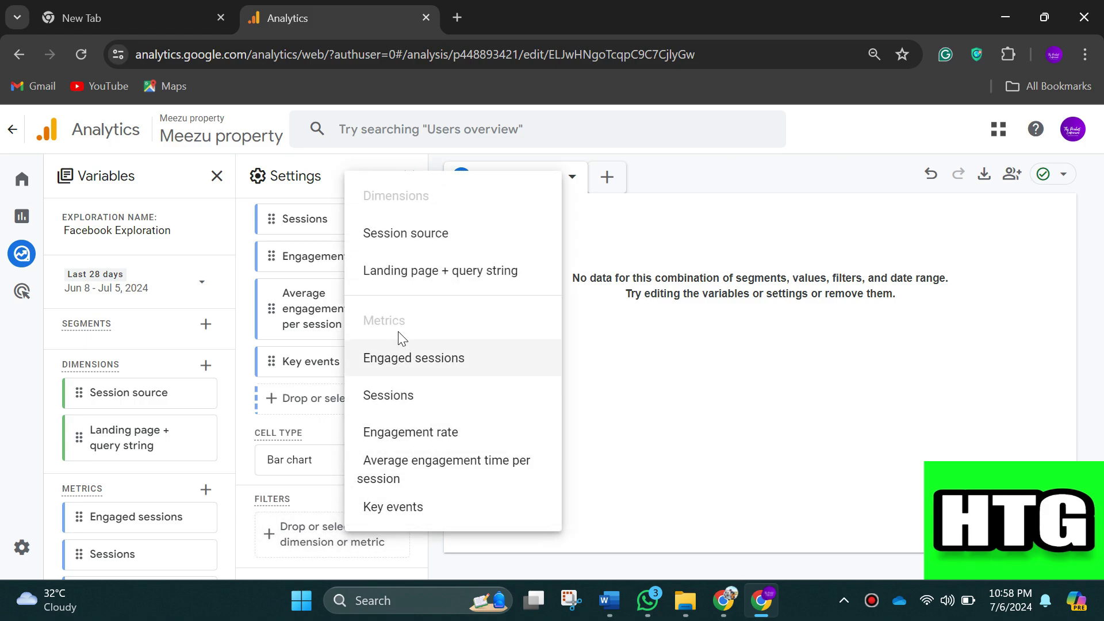
{"action": "left_click", "coordinate": [415, 234]}
{"action": "left_click", "coordinate": [333, 394]}
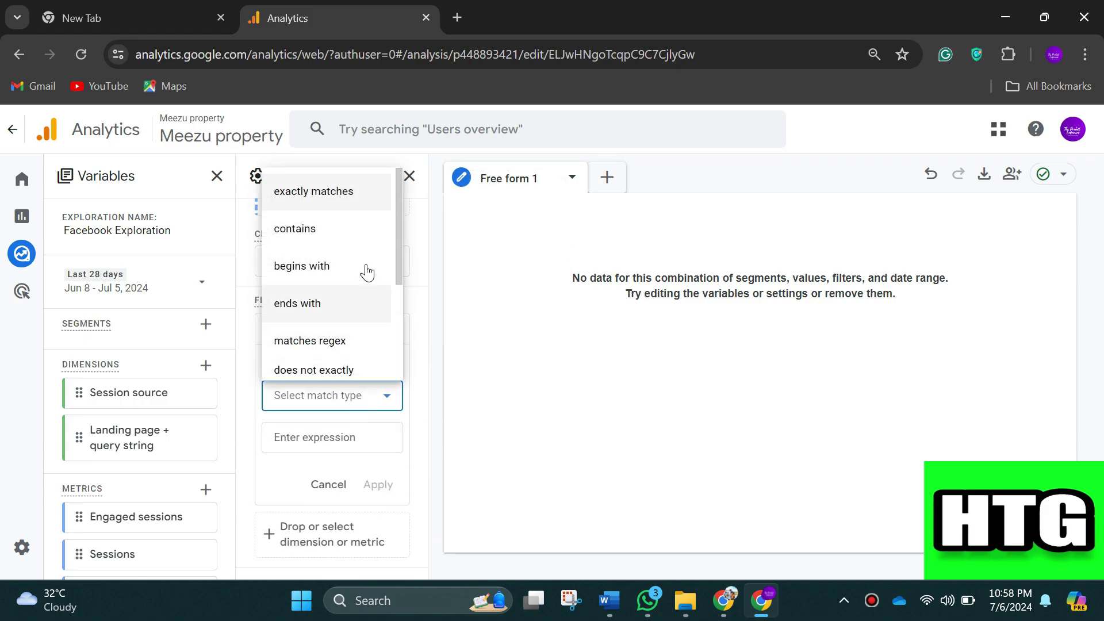
{"action": "left_click", "coordinate": [343, 227]}
{"action": "left_click", "coordinate": [324, 439]}
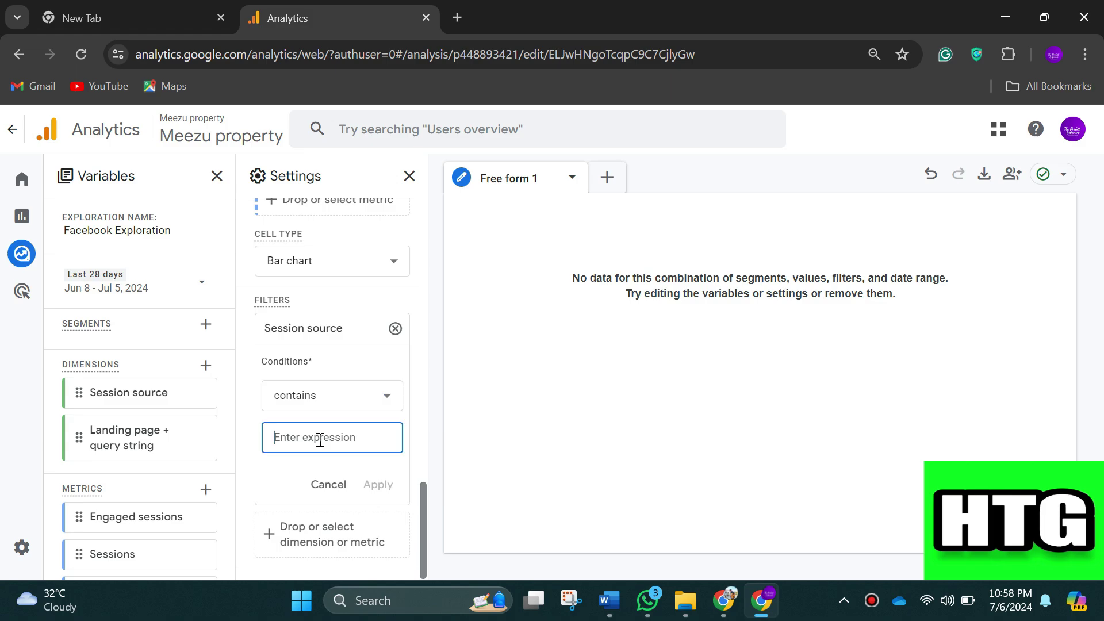
{"action": "type", "text": "insta"}
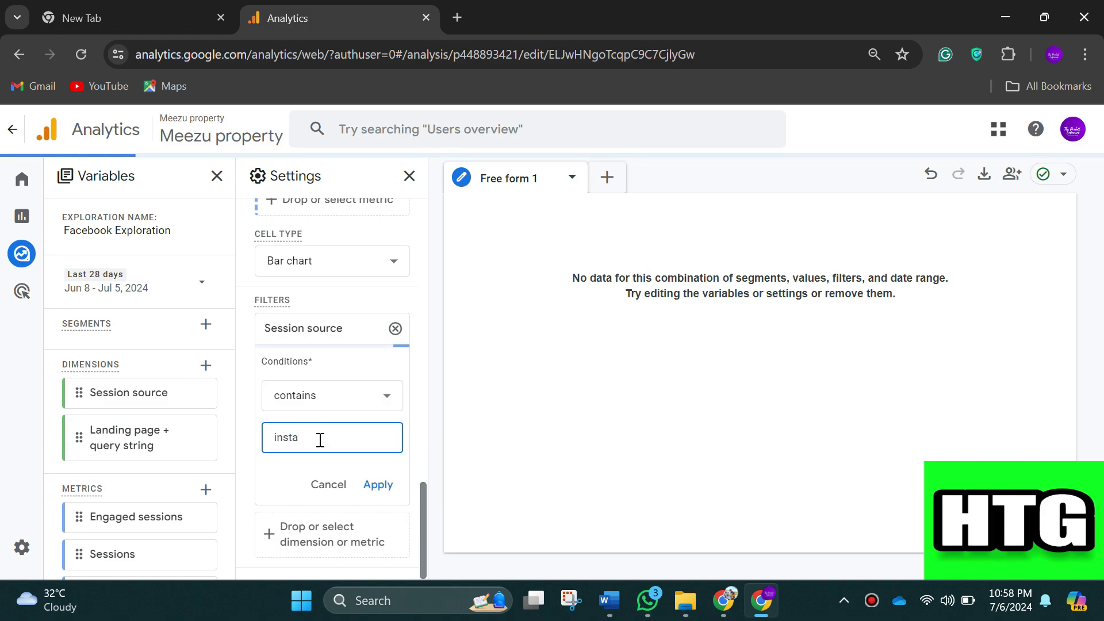
{"action": "type", "text": "gram.com"}
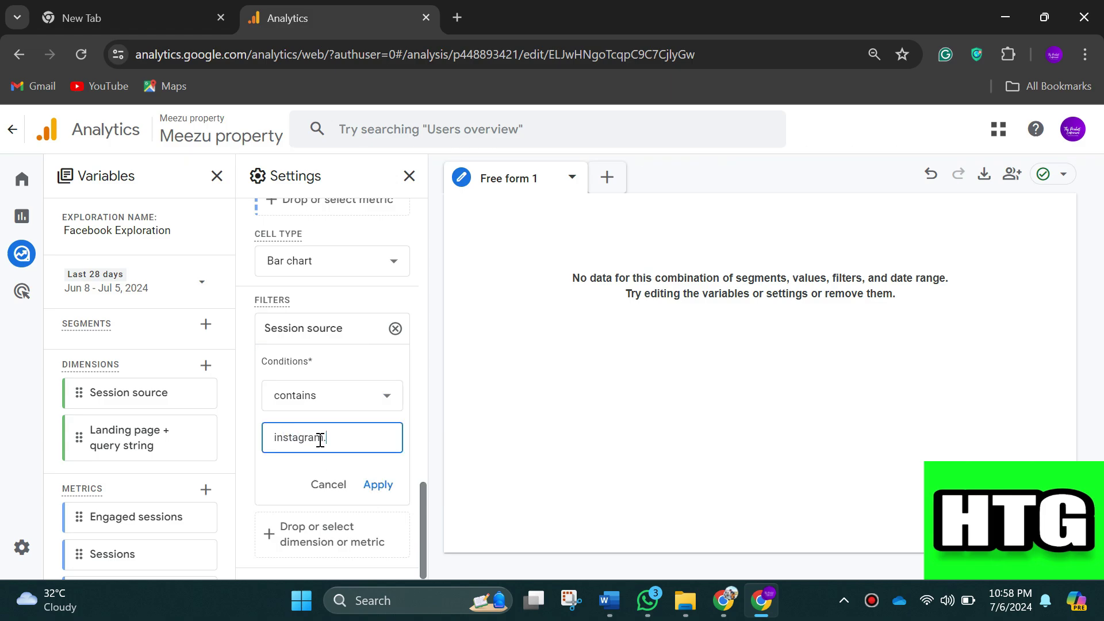
{"action": "left_click", "coordinate": [374, 485]}
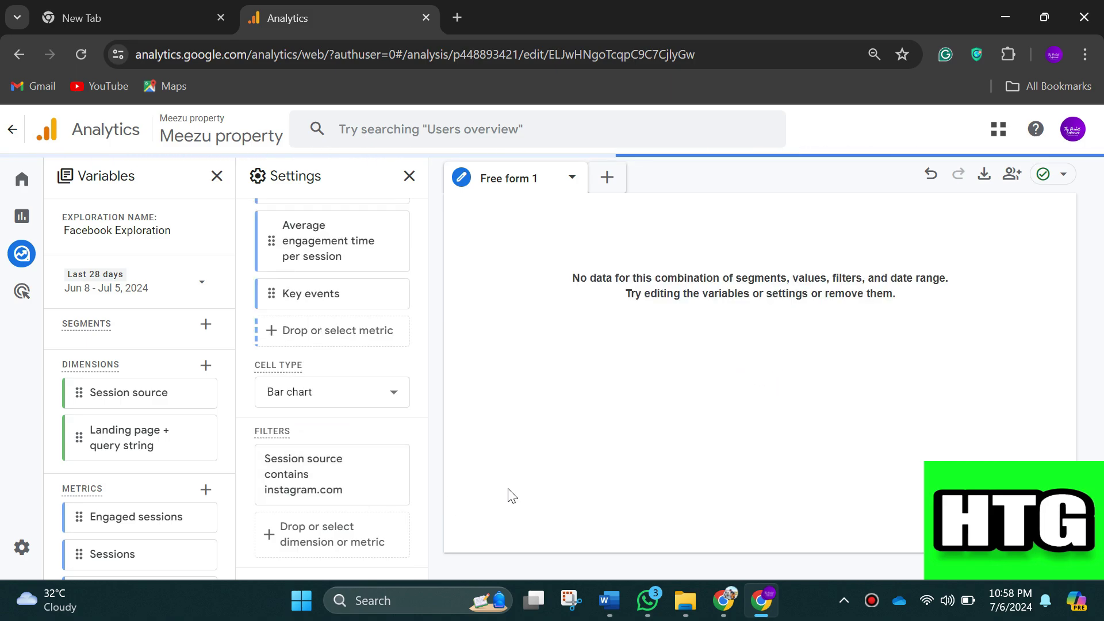